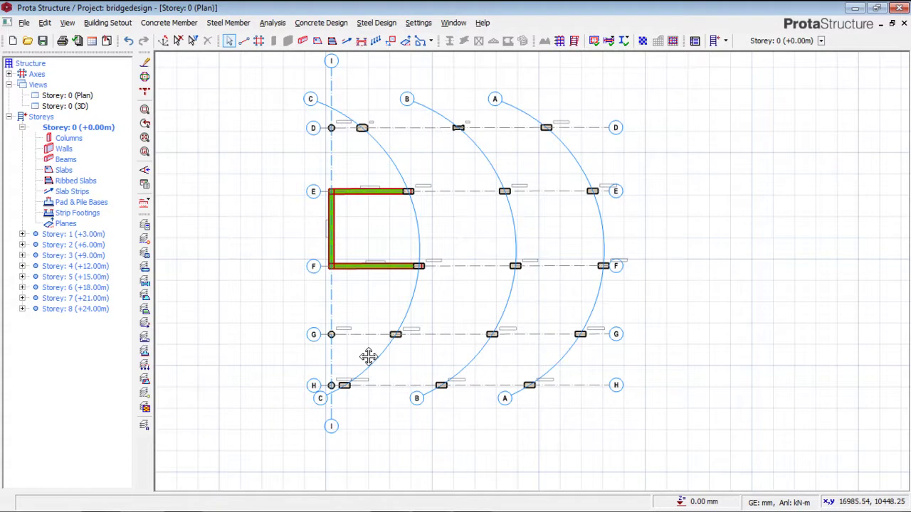
Switch to the 3D view and orbit the eight-storey building to see its sides and roof.
middle_drag(368, 357, 385, 327)
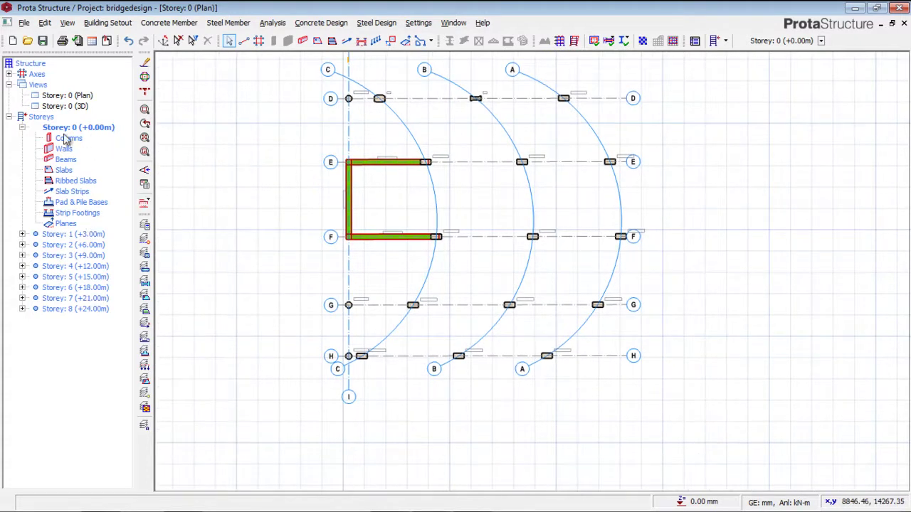
double_click(62, 106)
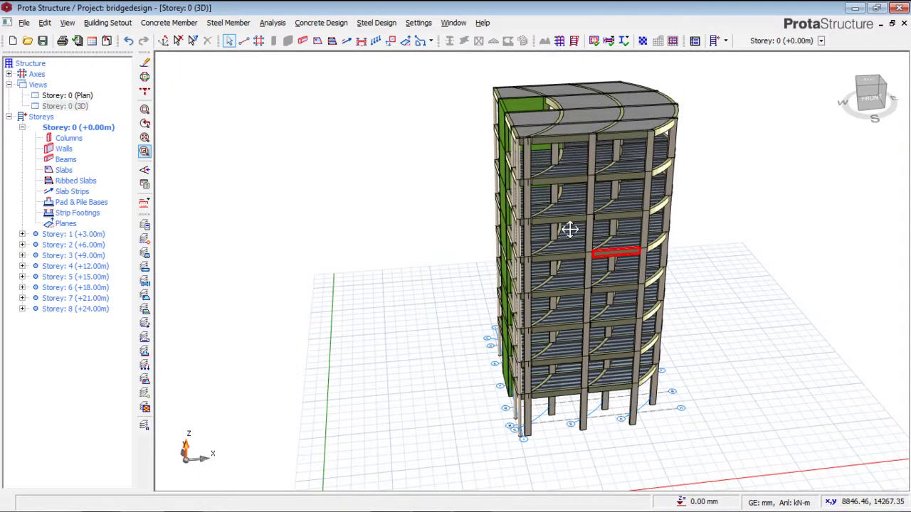
middle_drag(569, 230, 541, 199)
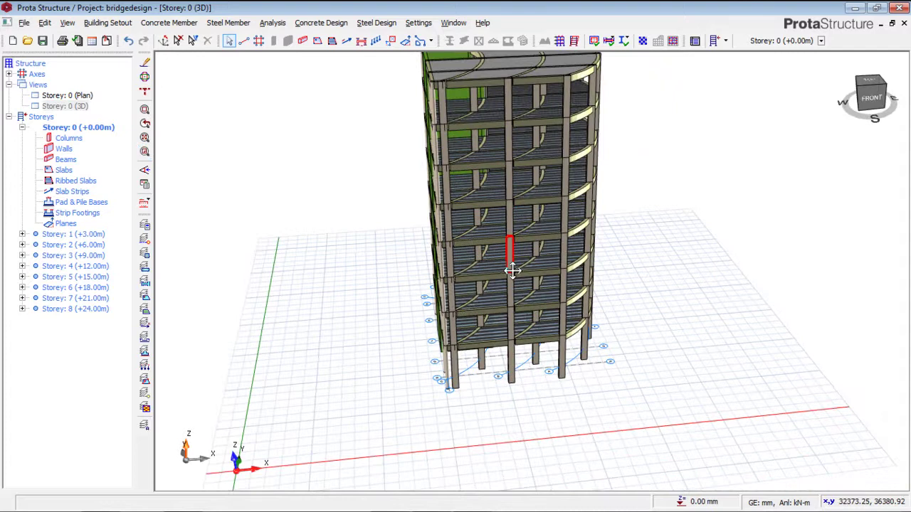
middle_drag(512, 259, 500, 245)
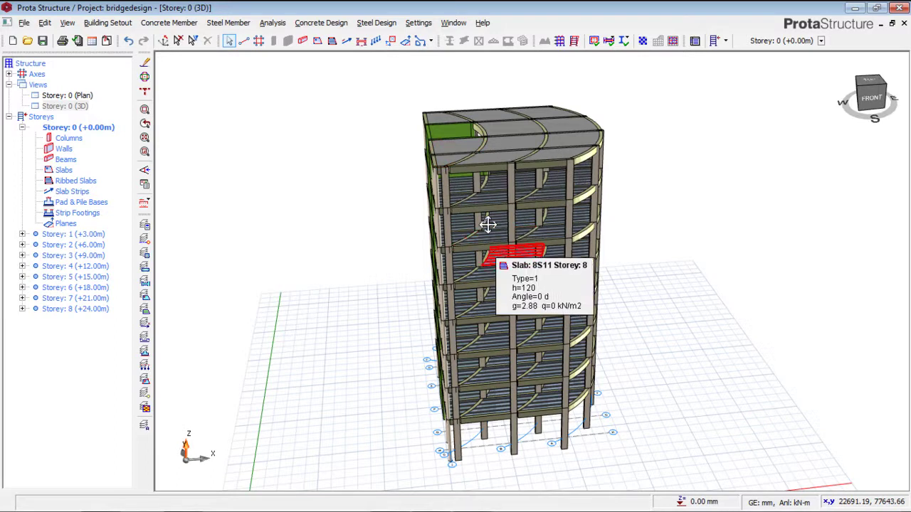
middle_drag(494, 257, 491, 246)
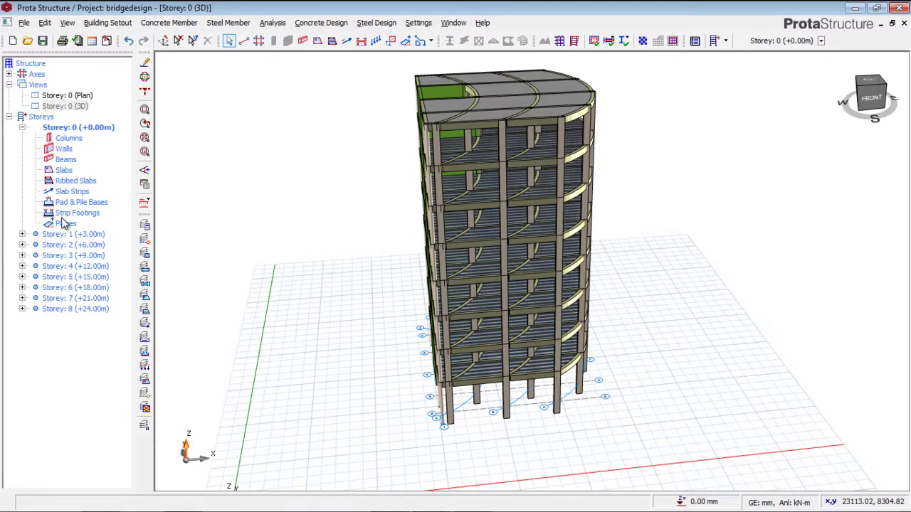
Go back to the Storey 0 plan and frame the gridlines, columns and U-shaped wall core.
double_click(71, 98)
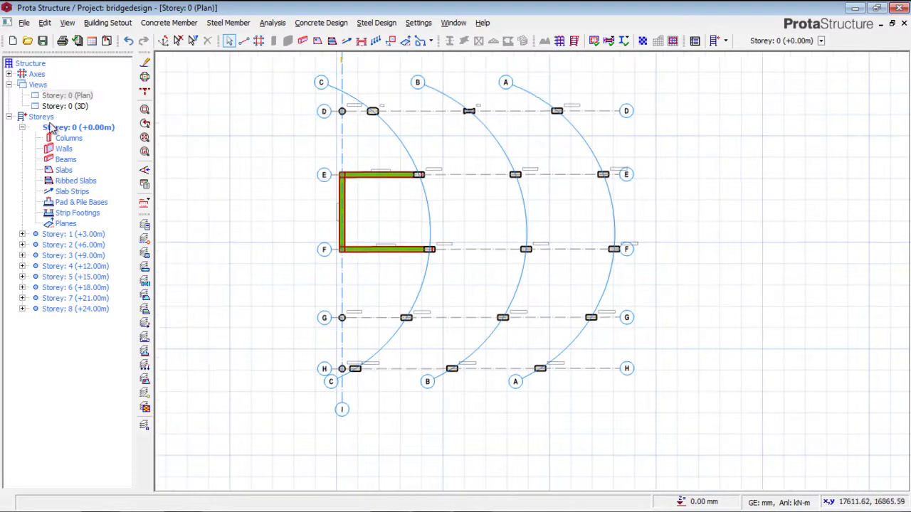
middle_drag(486, 195, 474, 195)
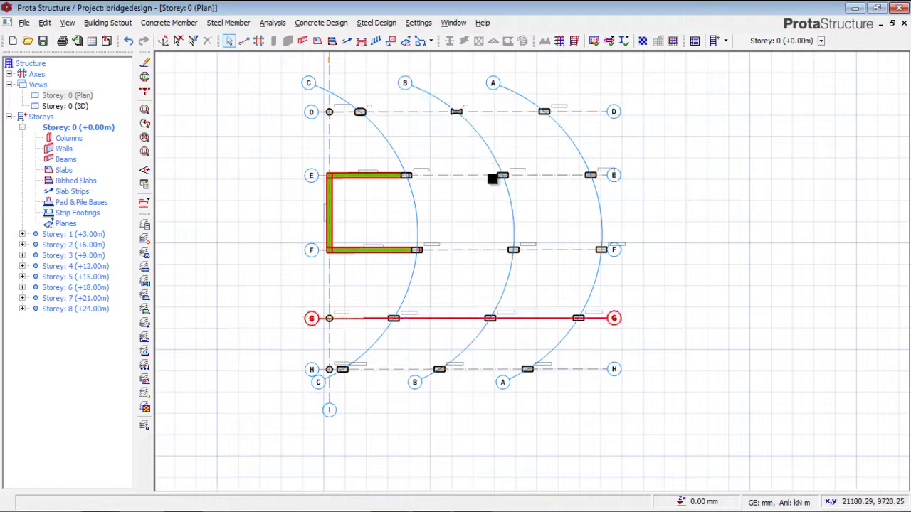
scroll(594, 236, up, 2)
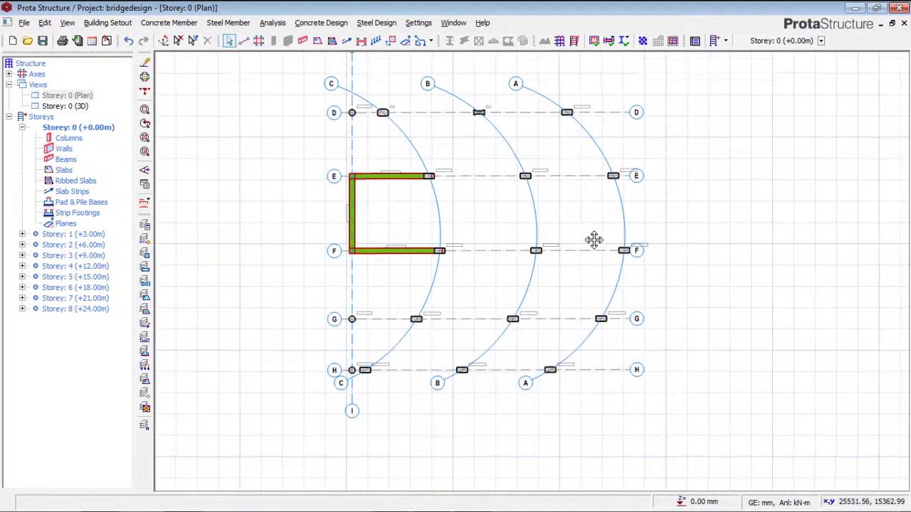
scroll(594, 240, down, 1)
scroll(575, 228, down, 1)
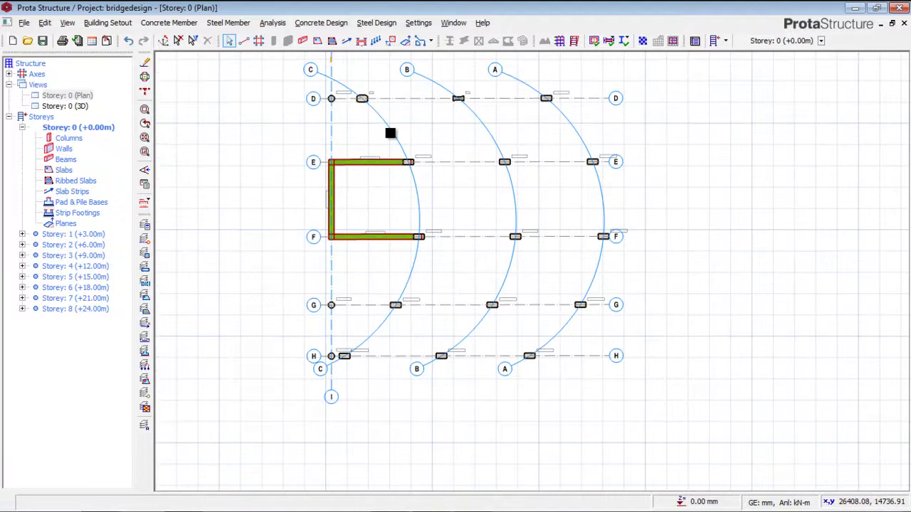
scroll(477, 176, down, 1)
middle_drag(477, 176, 442, 162)
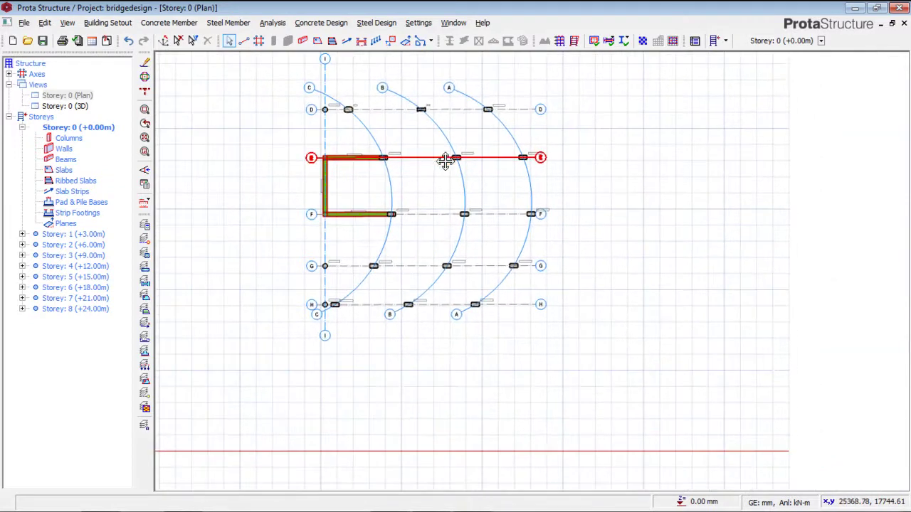
middle_drag(444, 207, 425, 190)
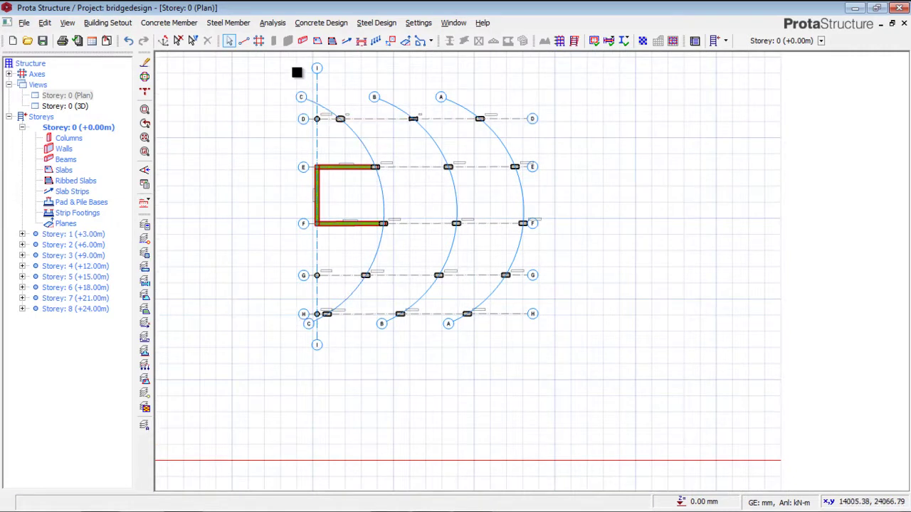
Window-select the whole ground-storey layout, capturing 28 columns, walls and gridlines.
mouse_move(297, 72)
mouse_down()
mouse_move(423, 212)
mouse_move(449, 186)
mouse_move(477, 282)
mouse_move(543, 350)
mouse_up()
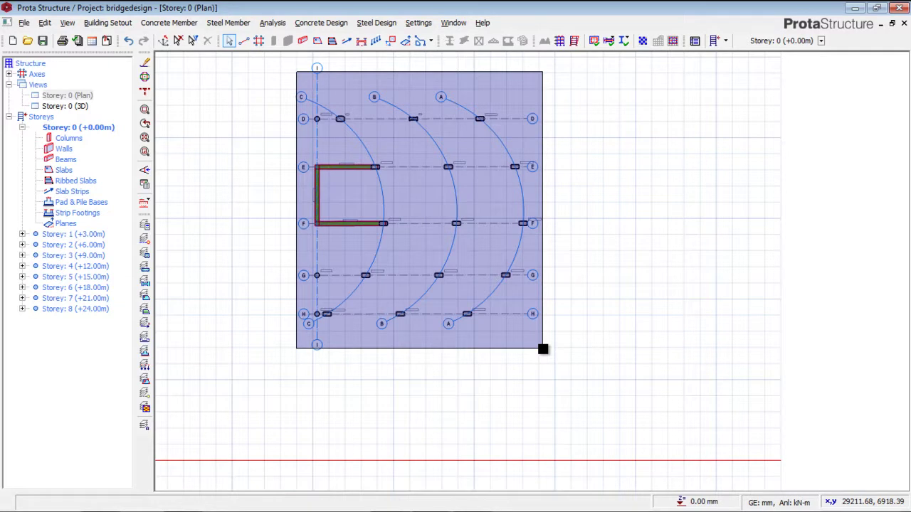
drag(545, 349, 549, 349)
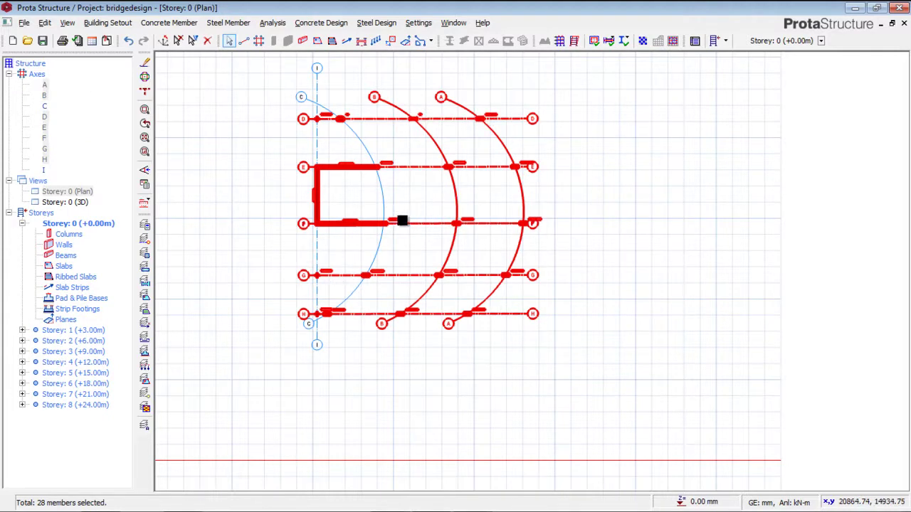
click(377, 182)
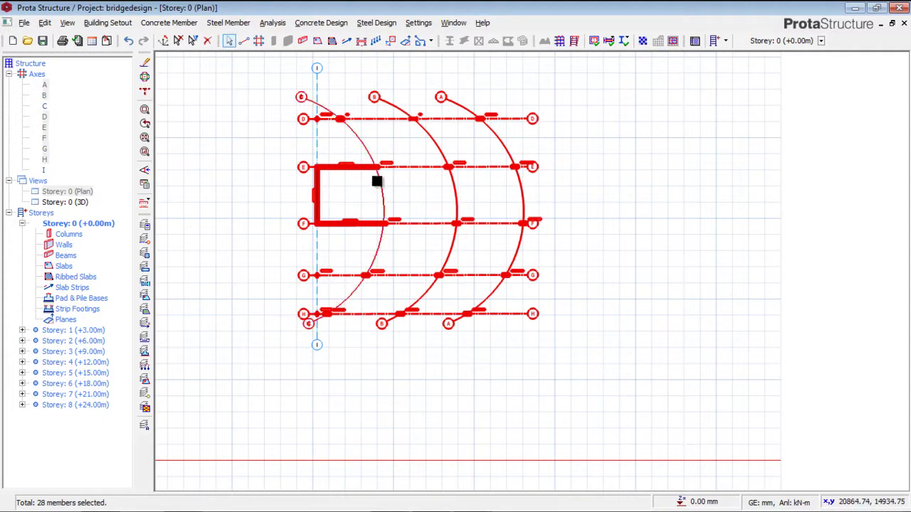
Insert pile caps under all selected members from the right-click menu.
right_click(566, 138)
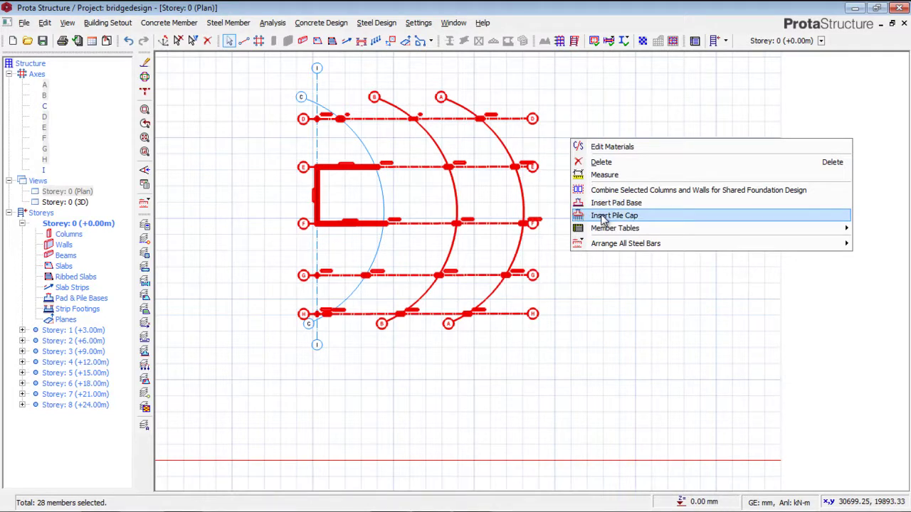
click(604, 216)
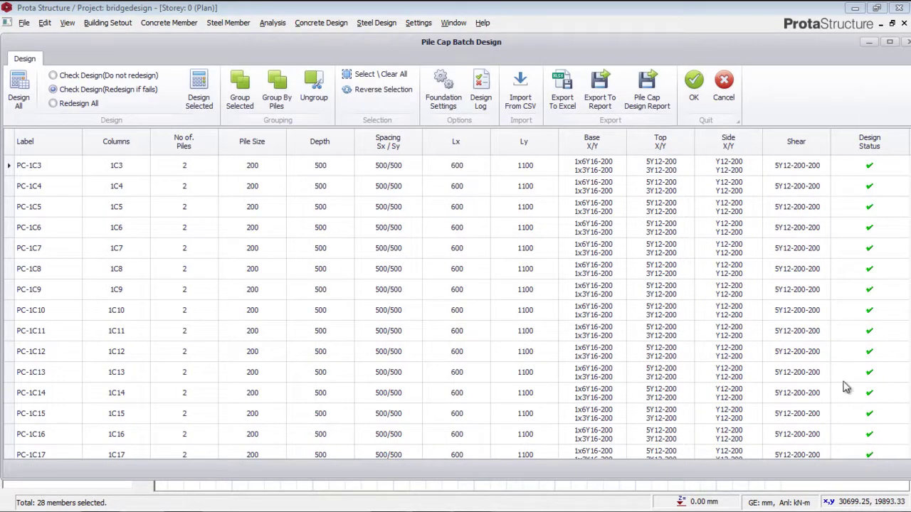
Scroll the Pile Cap Batch Design table to confirm caps PC-1C3 to PC-1W3 all pass.
scroll(845, 387, down, 3)
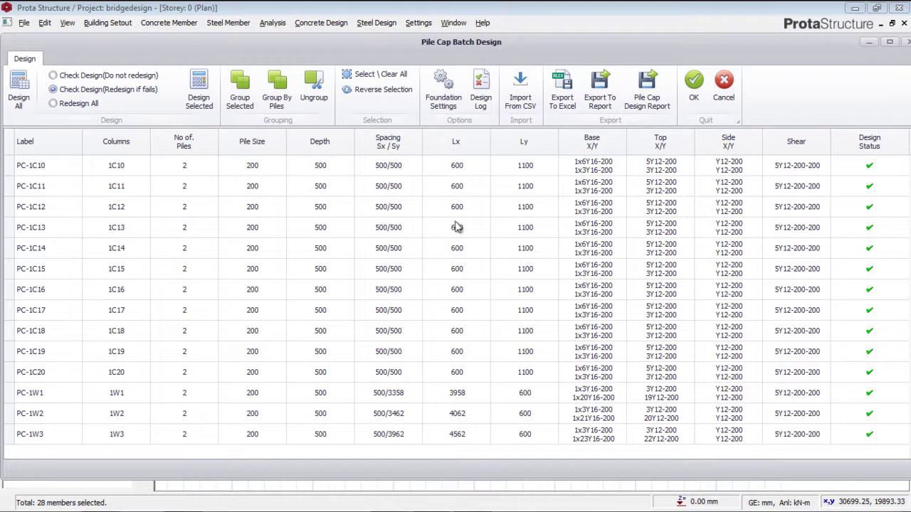
scroll(456, 226, up, 3)
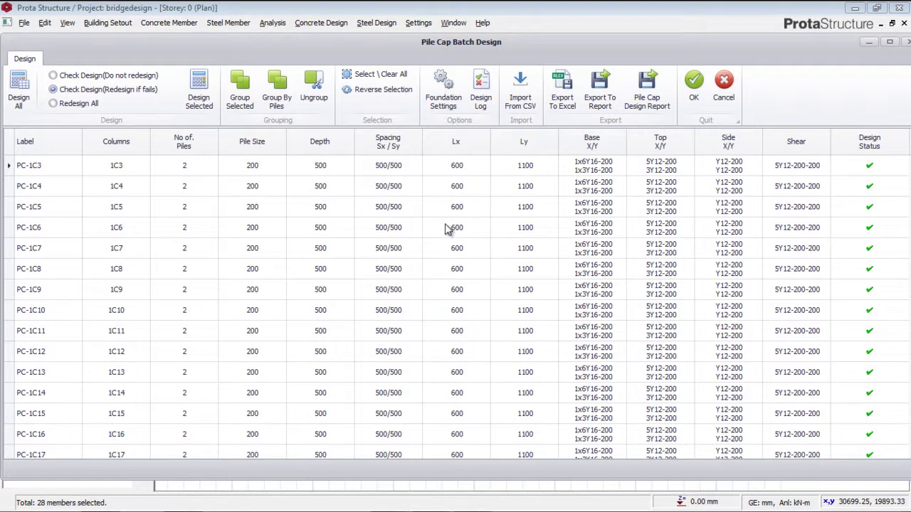
scroll(448, 228, down, 3)
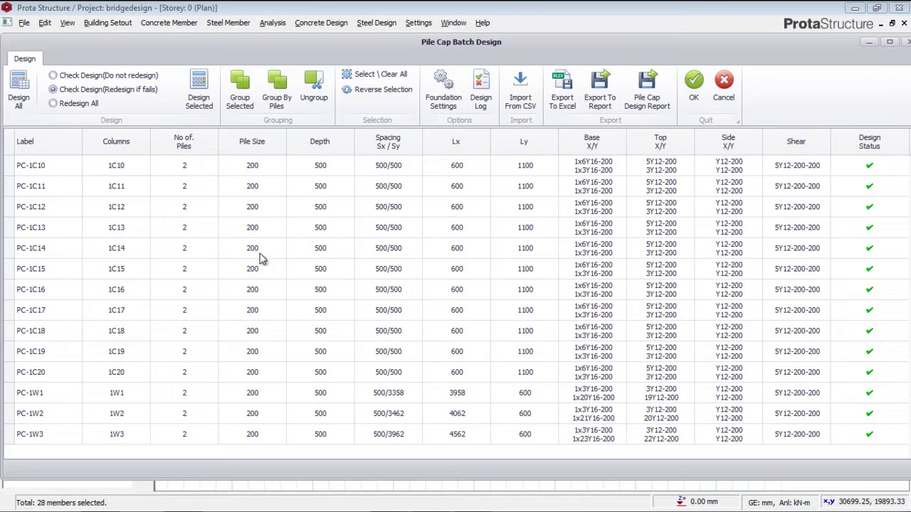
scroll(259, 258, up, 1)
scroll(257, 258, up, 2)
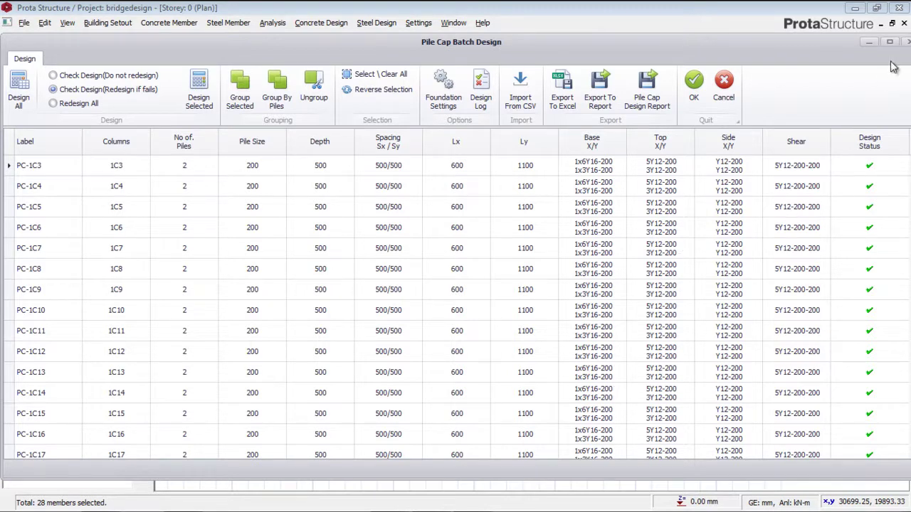
Close the pile cap table and open Foundation Design Settings from the Settings menu.
click(907, 42)
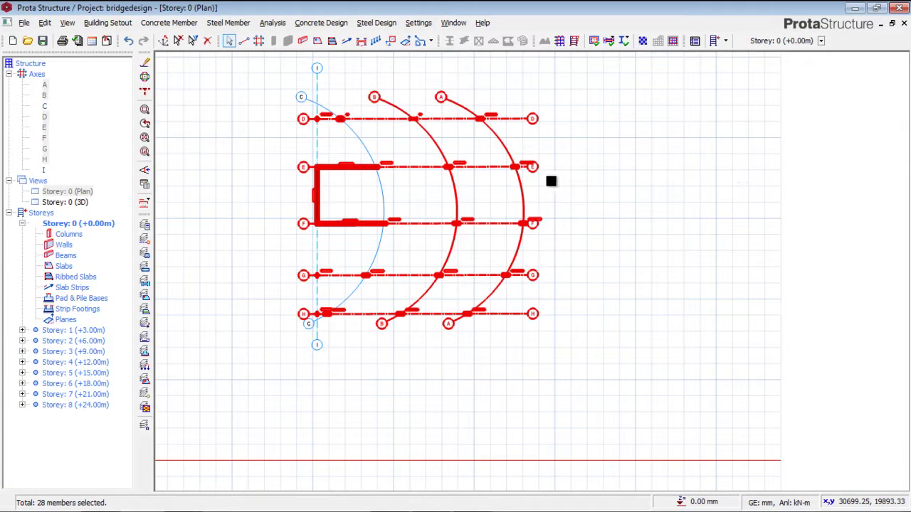
click(418, 24)
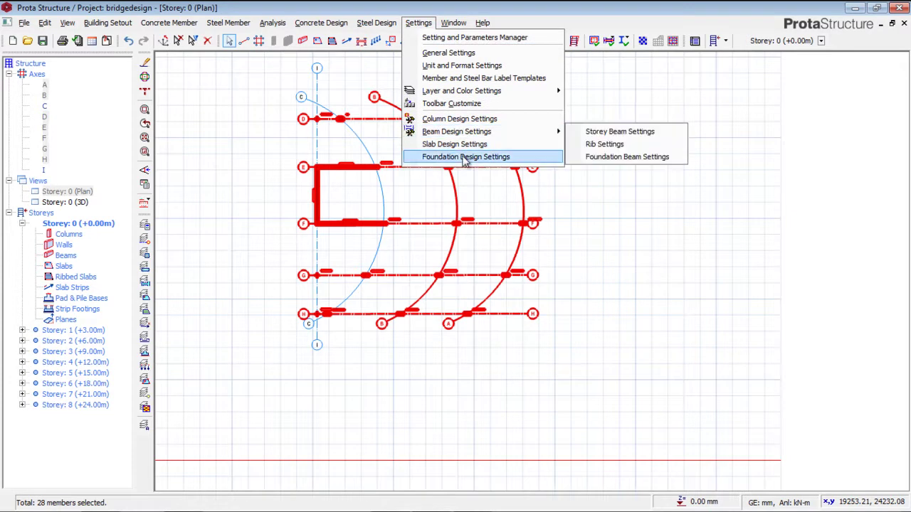
click(466, 162)
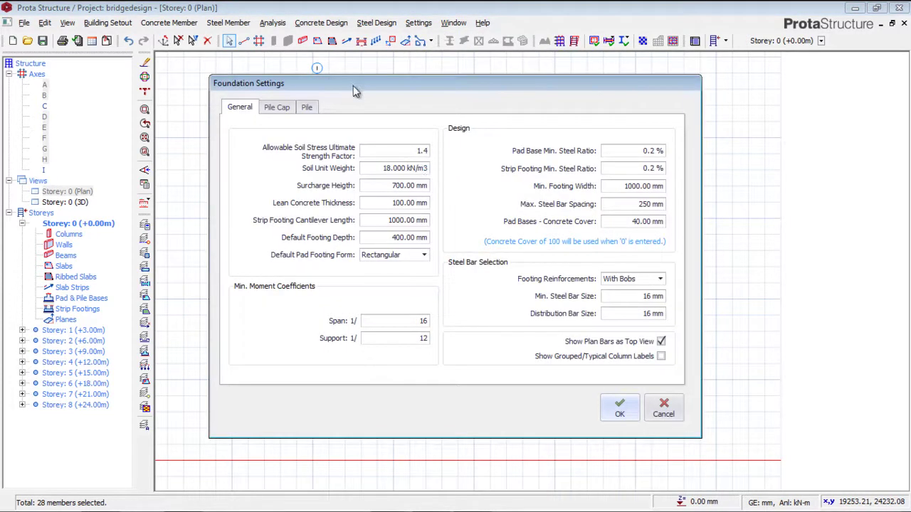
On the Pile Cap tab, set the pile shaft type to Square.
drag(353, 85, 374, 67)
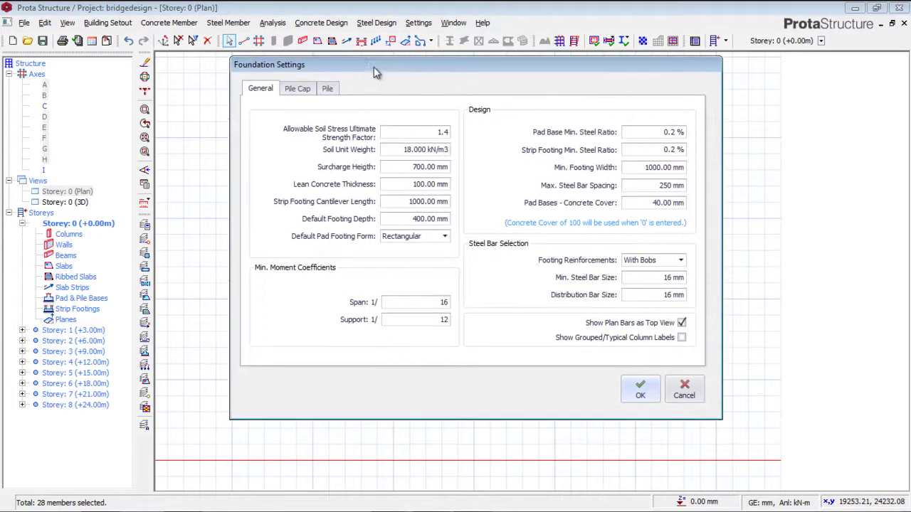
click(300, 92)
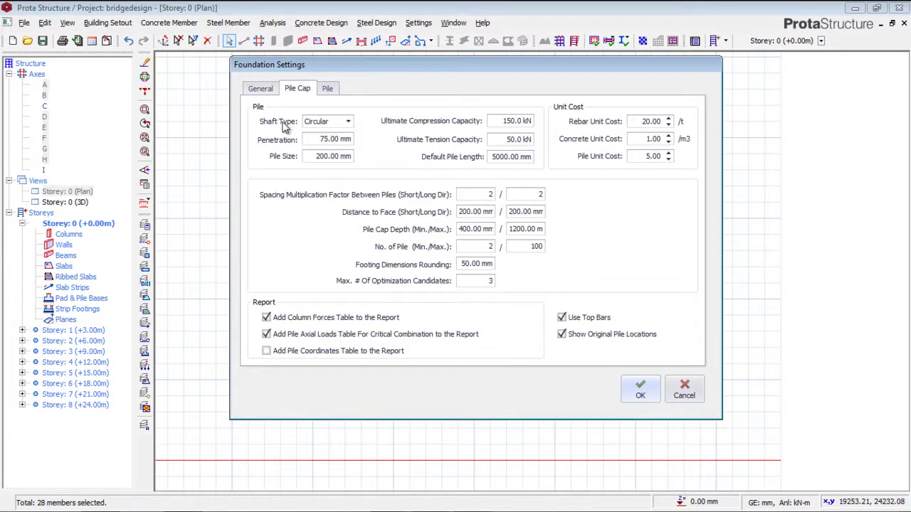
click(349, 124)
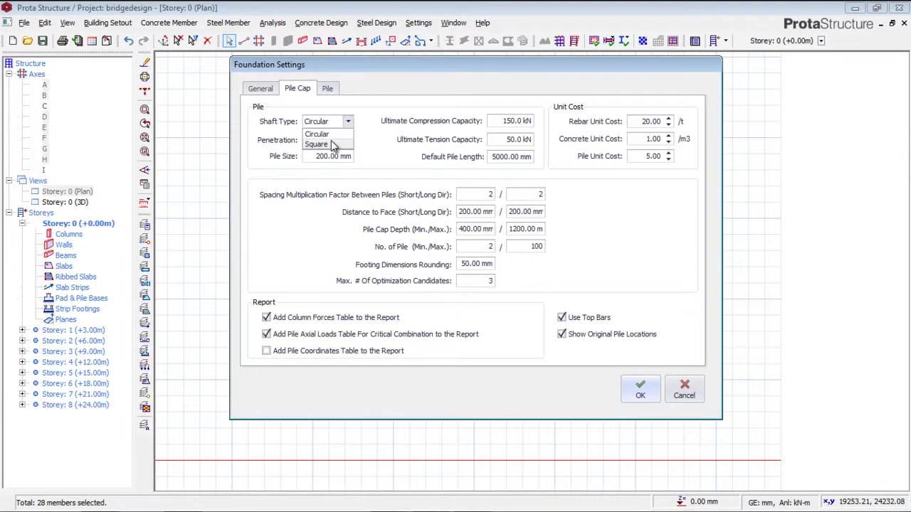
click(331, 142)
text(4)
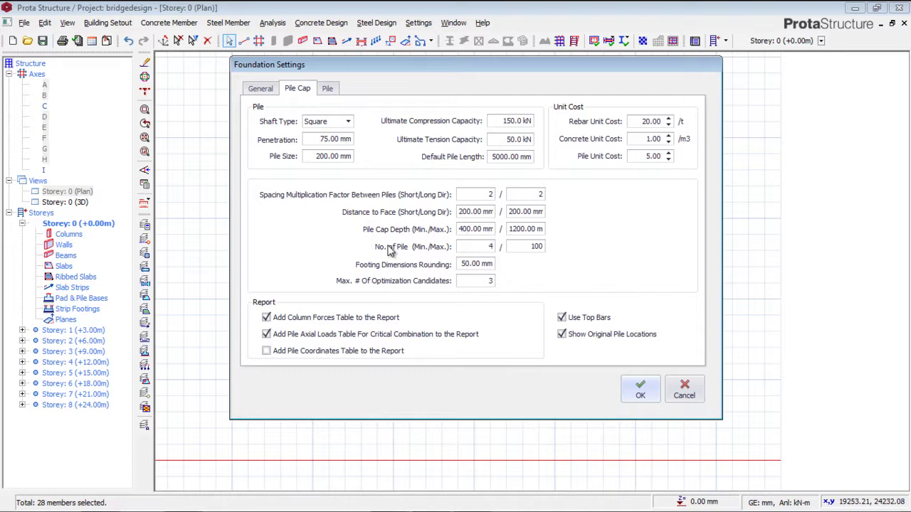
Set the pile cap depth range to a minimum of 500 and a maximum of 1000.
double_click(483, 230)
text(10000)
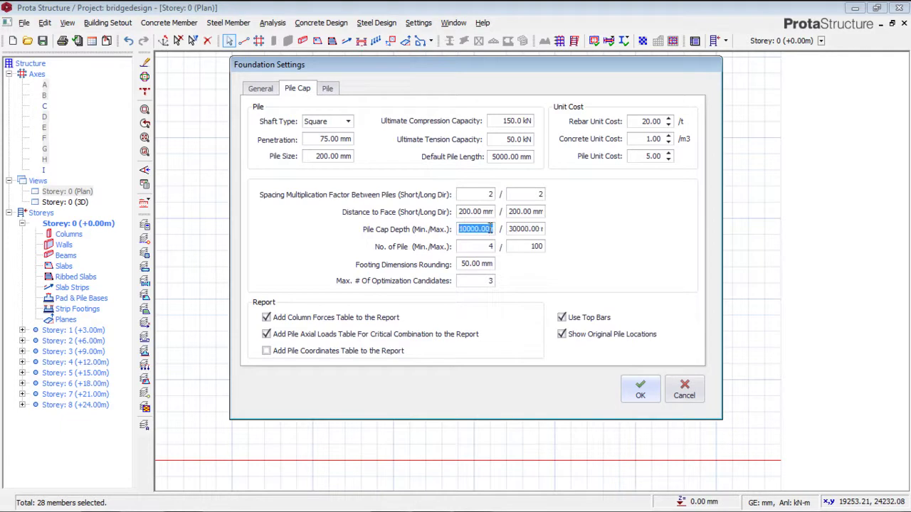
text(500)
double_click(530, 228)
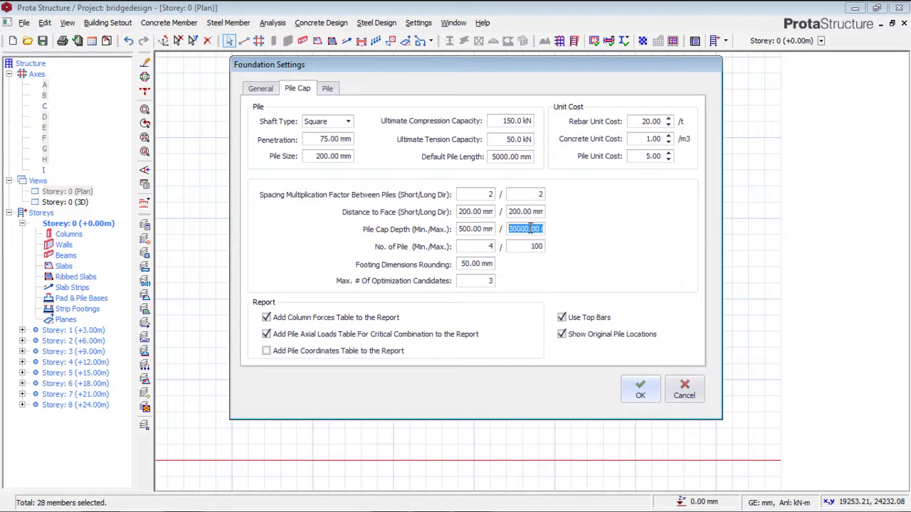
text(1000)
Set the default pile length to 30000, review the Pile tab, and accept the settings.
double_click(509, 157)
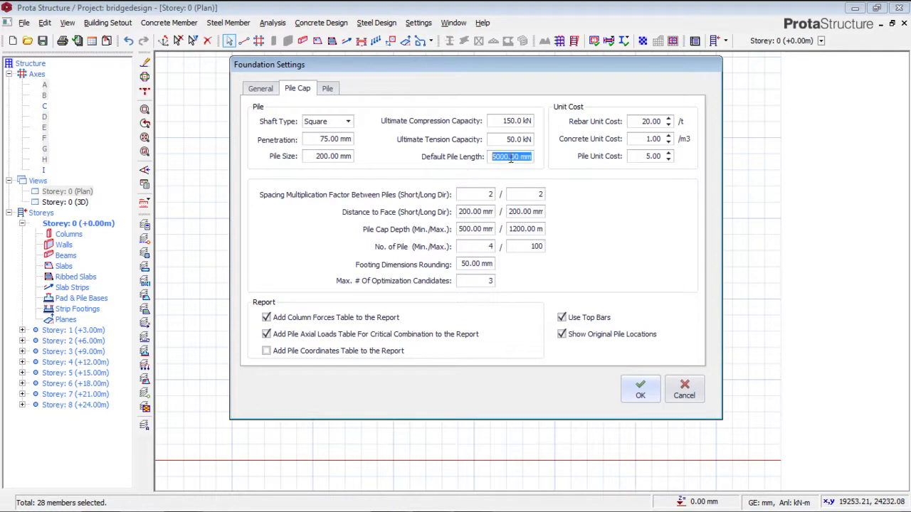
text(30000)
click(327, 91)
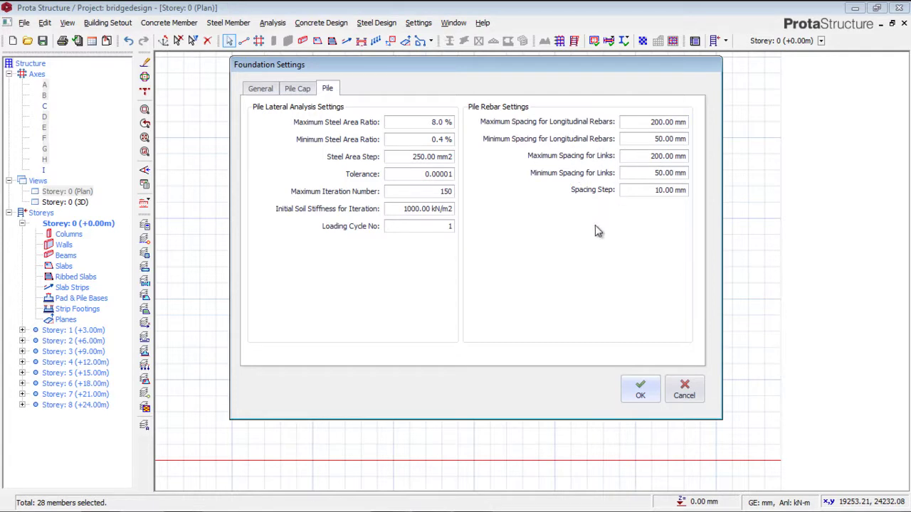
click(641, 396)
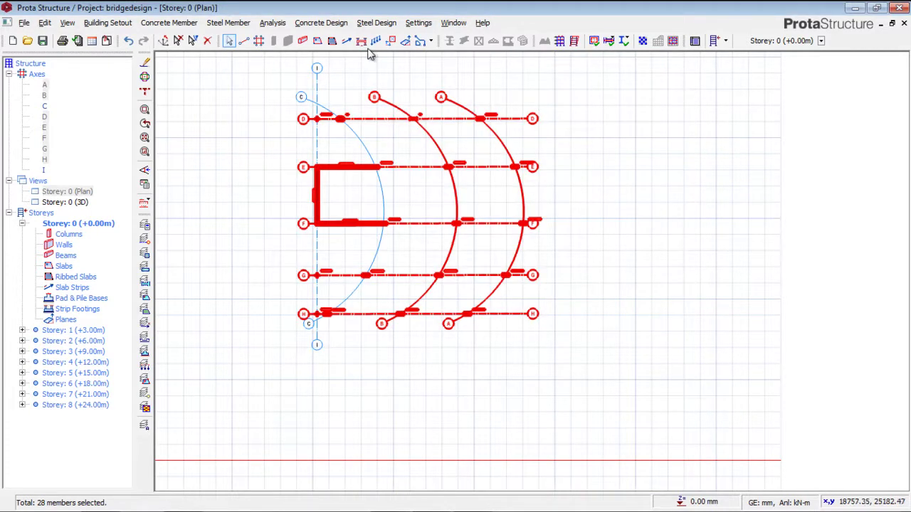
Re-insert pile caps for the selection, dismiss the missing-results warning, and review the batch table.
right_click(539, 144)
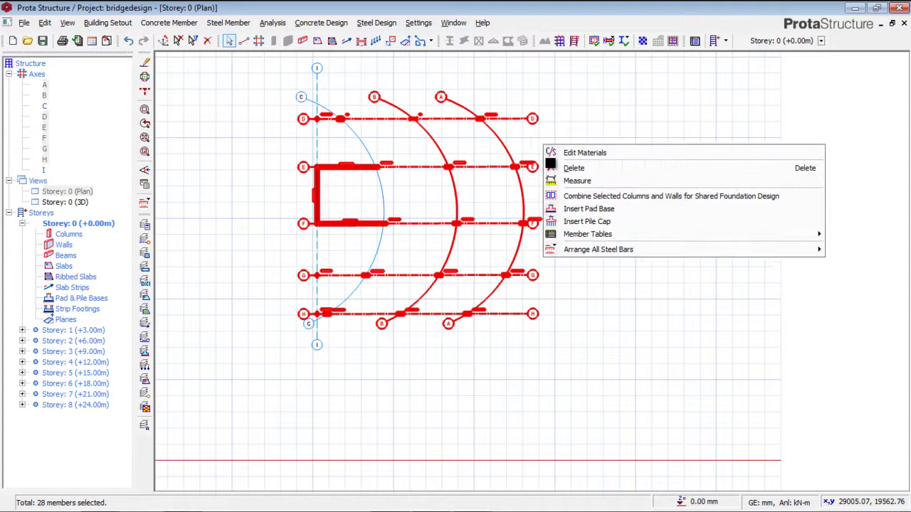
click(582, 223)
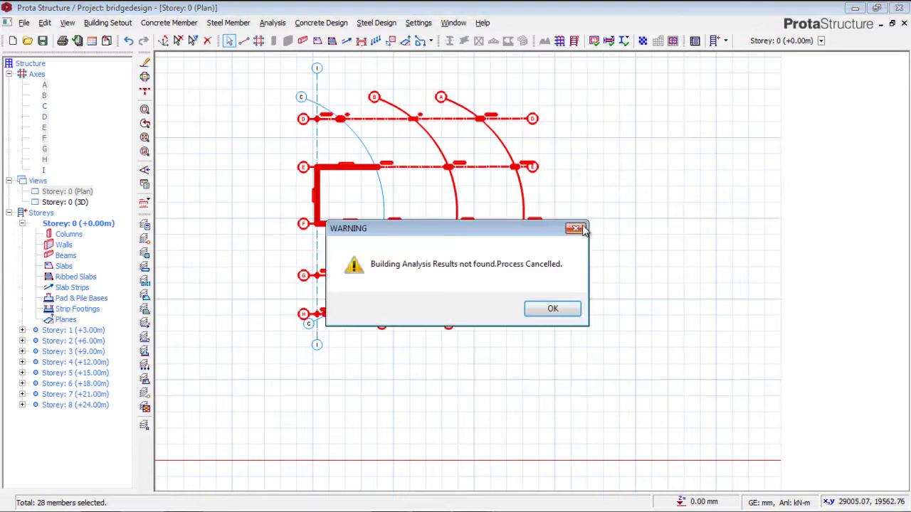
click(541, 313)
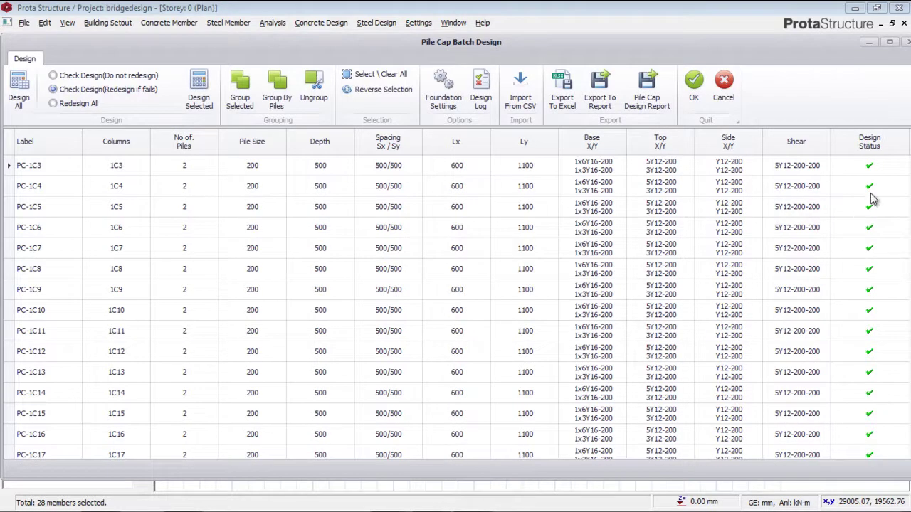
scroll(644, 250, down, 3)
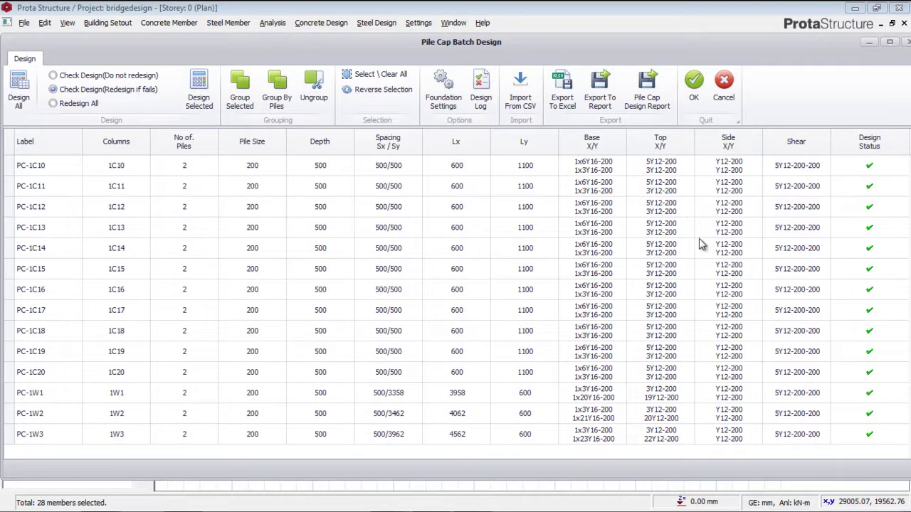
scroll(222, 213, up, 3)
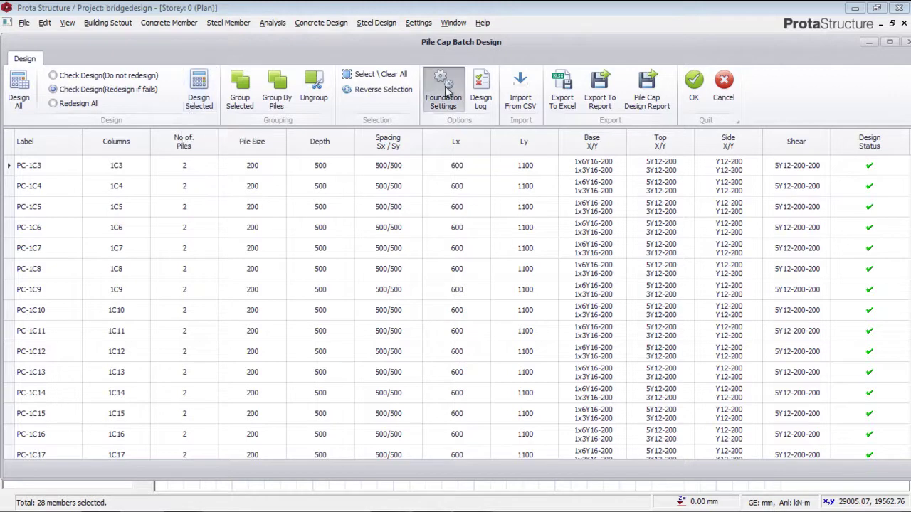
click(442, 89)
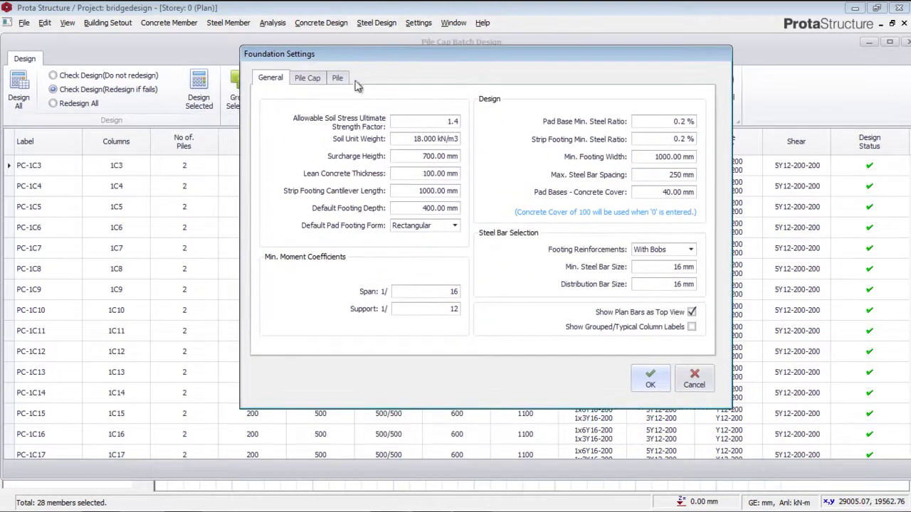
click(308, 78)
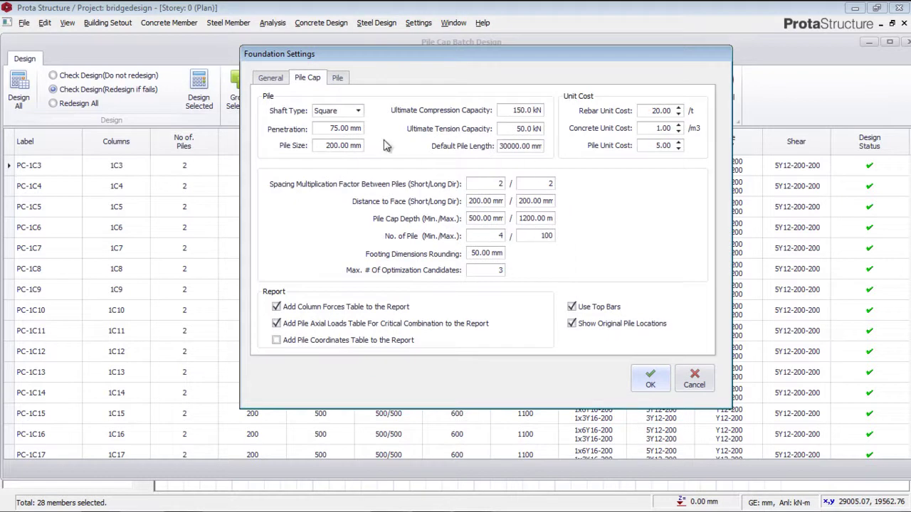
click(339, 79)
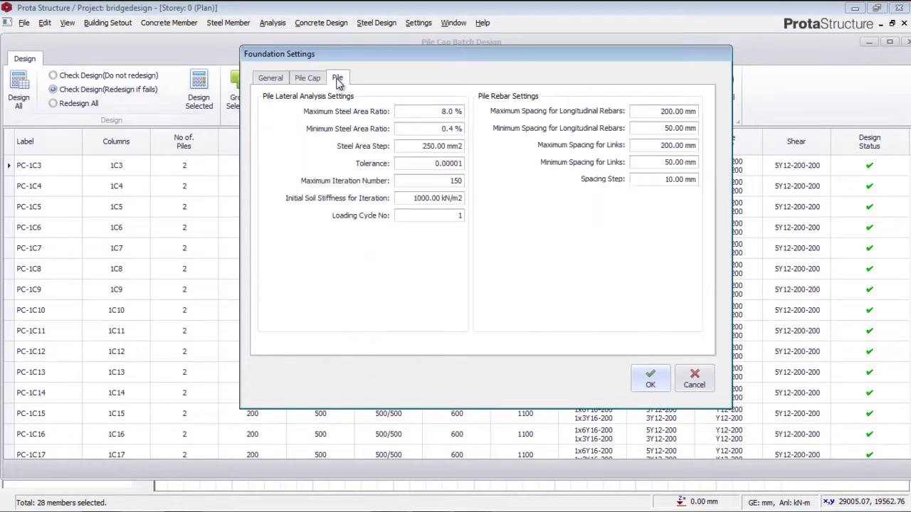
click(273, 82)
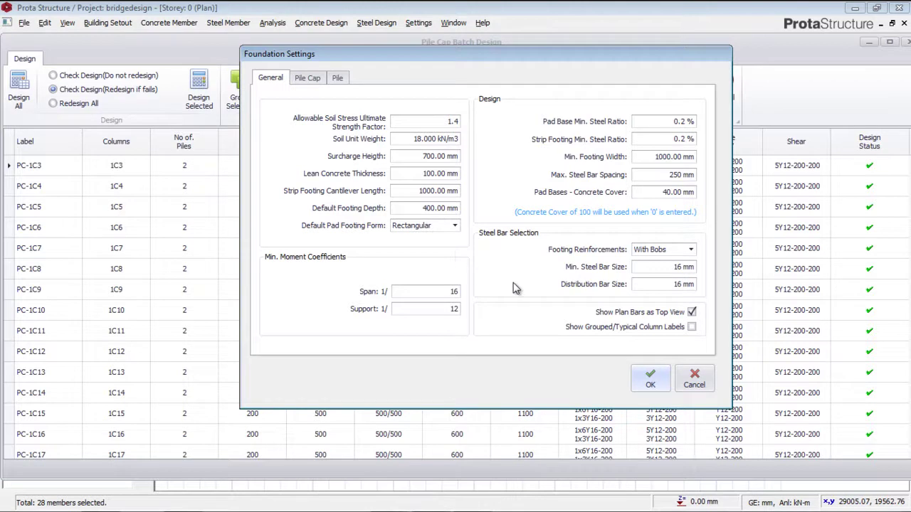
click(651, 382)
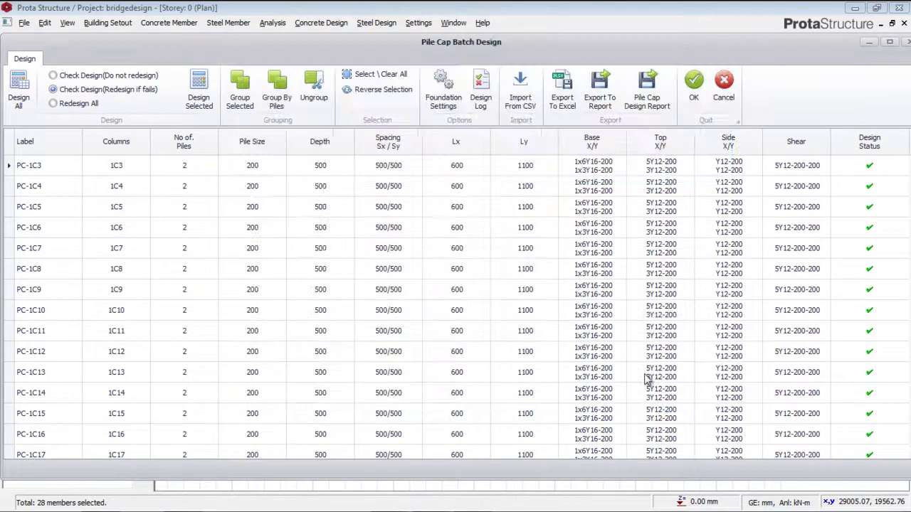
Accept the pile cap designs, reframe the plan, and open the ground storey in 3D.
click(694, 84)
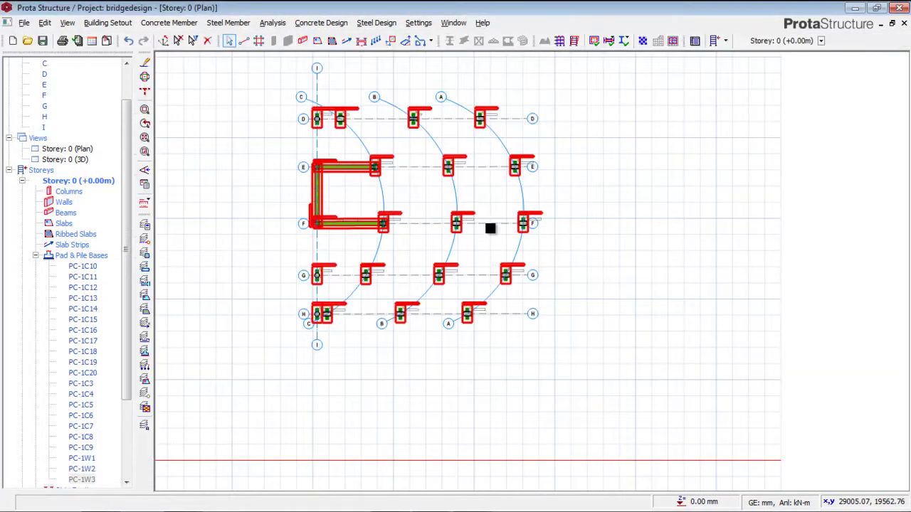
middle_drag(427, 204, 482, 161)
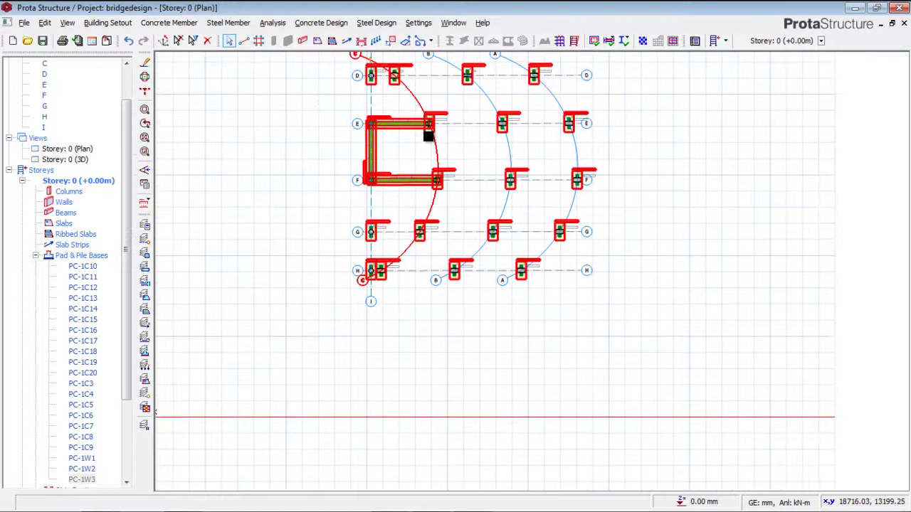
scroll(429, 132, up, 3)
scroll(431, 100, up, 3)
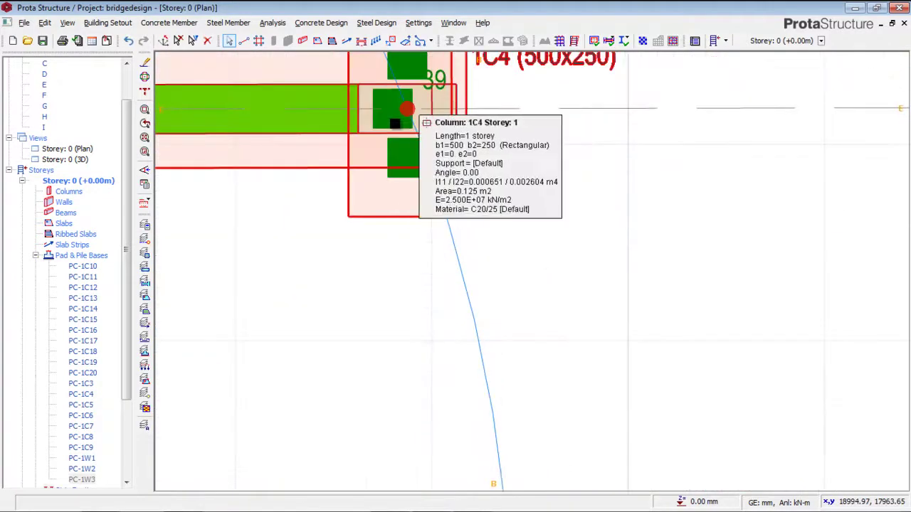
scroll(396, 121, down, 3)
scroll(397, 71, down, 2)
scroll(309, 157, down, 1)
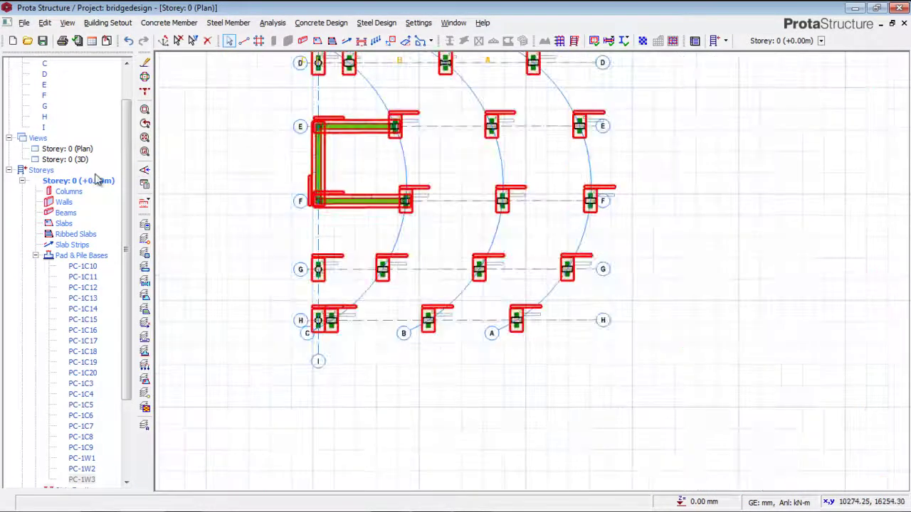
double_click(78, 160)
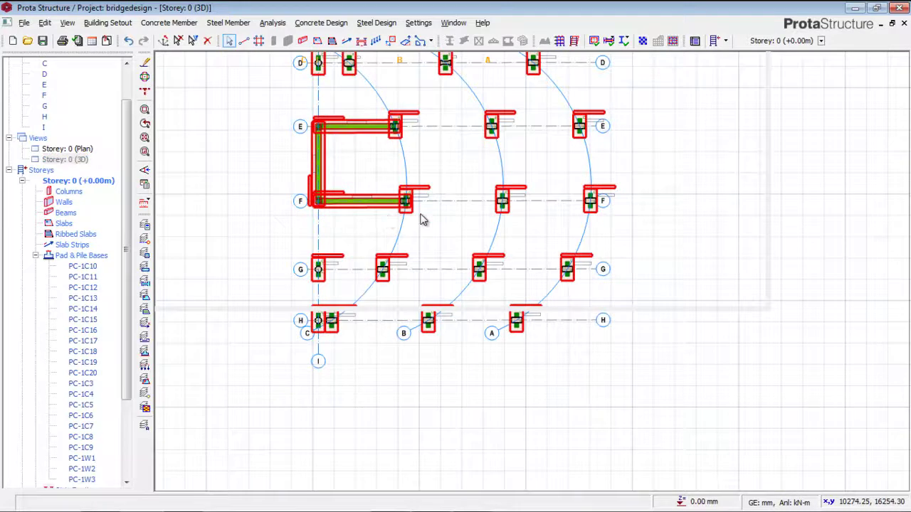
middle_drag(492, 188, 478, 282)
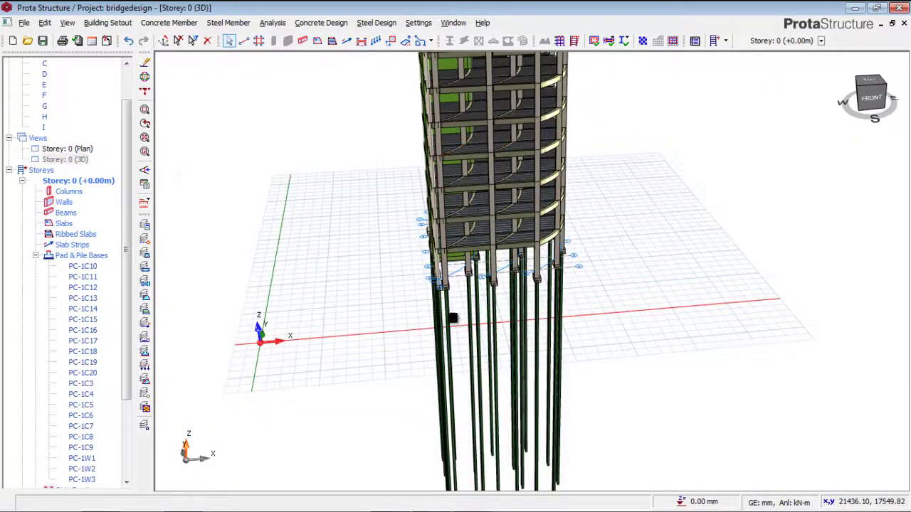
scroll(444, 303, up, 2)
scroll(444, 303, up, 1)
scroll(433, 281, up, 2)
scroll(433, 275, up, 1)
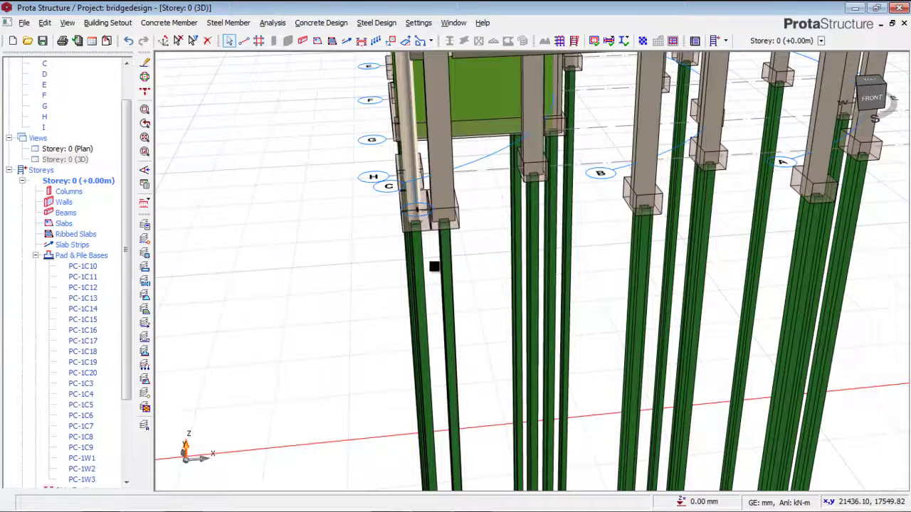
scroll(437, 260, up, 2)
scroll(434, 256, up, 1)
scroll(352, 159, down, 1)
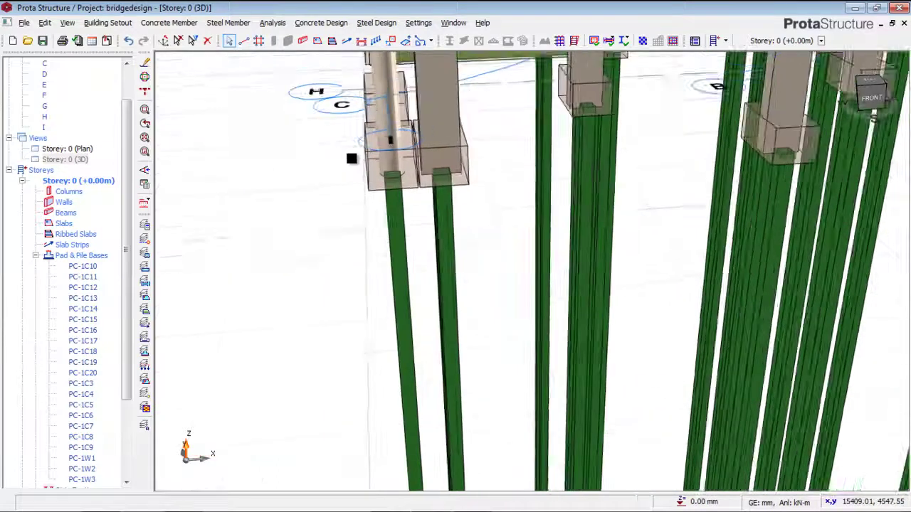
scroll(353, 160, down, 1)
scroll(352, 158, down, 1)
scroll(350, 158, down, 2)
scroll(350, 158, down, 1)
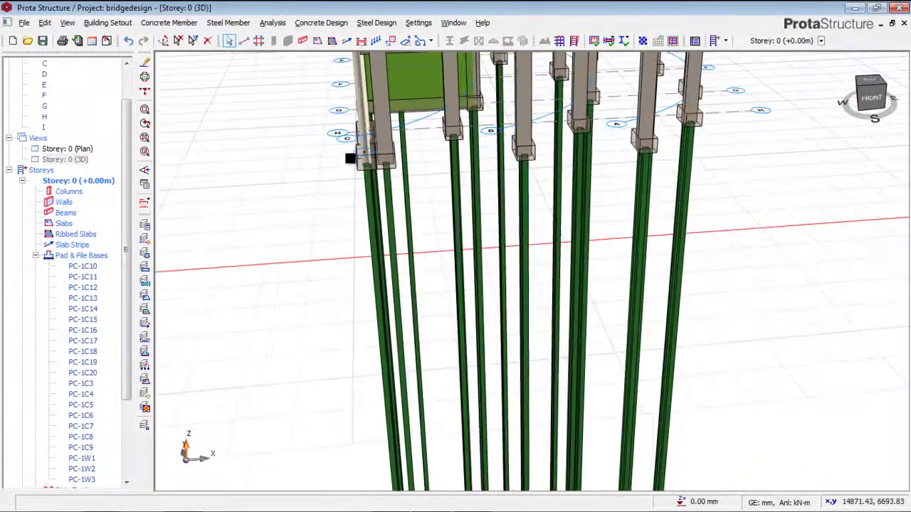
middle_drag(647, 197, 575, 204)
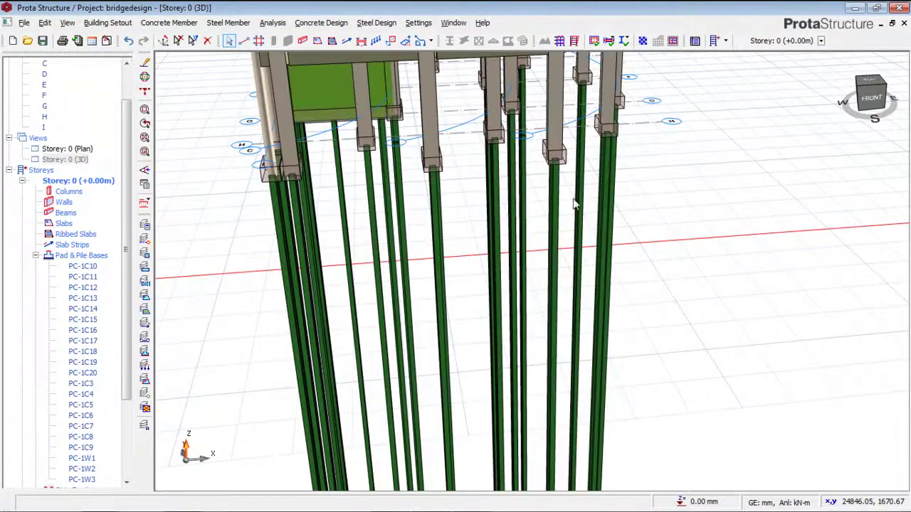
mouse_move(623, 137)
shift+middle_down()
mouse_move(610, 142)
mouse_move(612, 132)
mouse_move(573, 160)
mouse_move(504, 153)
shift+middle_up()
shift+middle_drag(531, 271, 798, 162)
scroll(525, 181, up, 2)
scroll(525, 180, up, 2)
scroll(525, 181, up, 3)
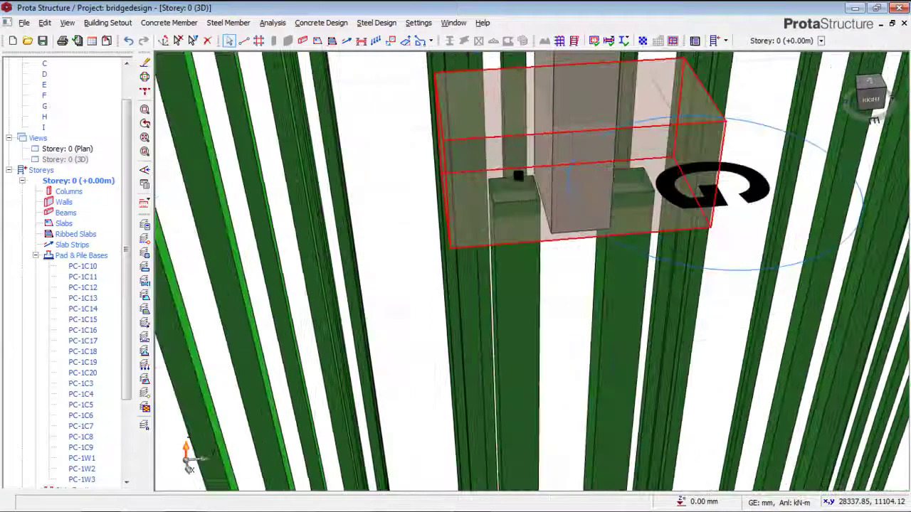
scroll(487, 160, down, 3)
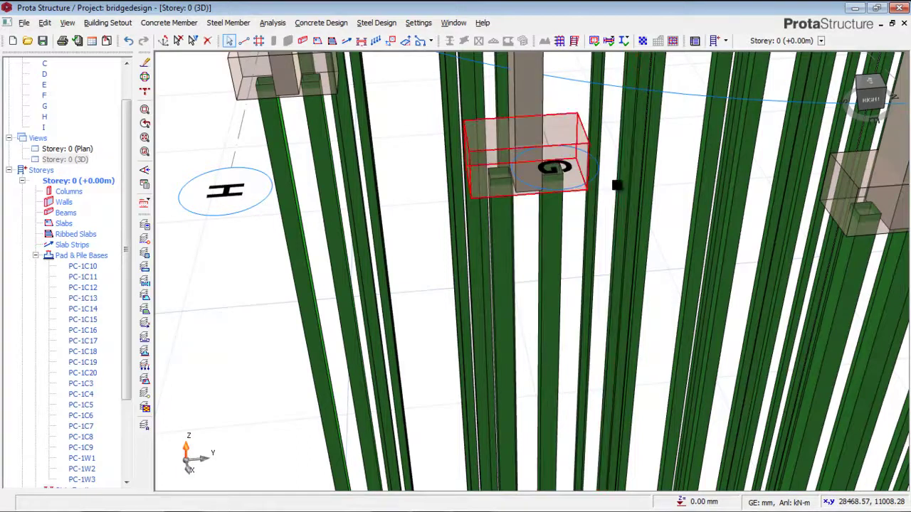
middle_drag(616, 186, 556, 187)
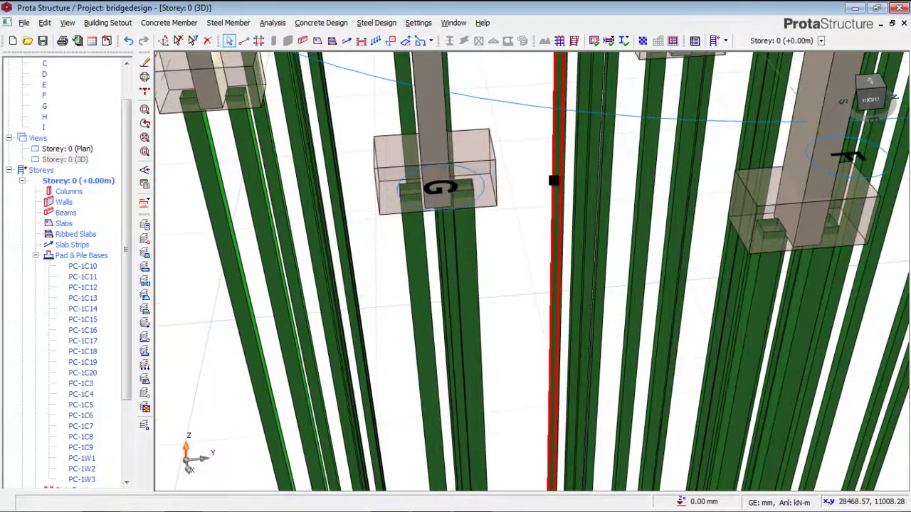
scroll(554, 181, down, 3)
scroll(554, 181, down, 1)
scroll(553, 181, down, 2)
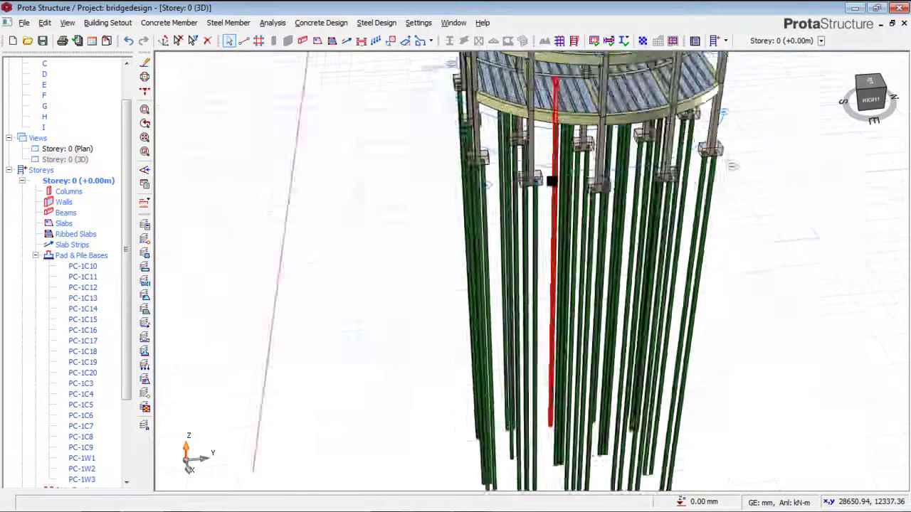
scroll(553, 181, down, 2)
scroll(572, 309, down, 2)
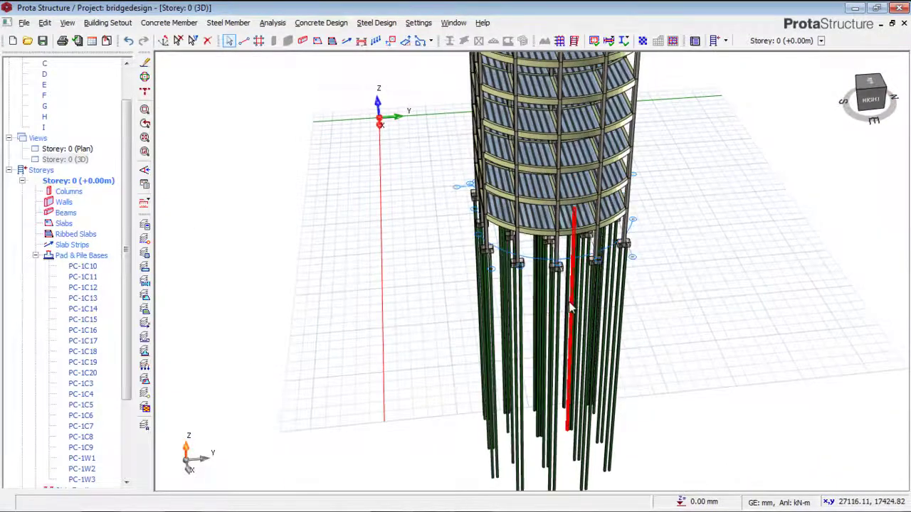
scroll(569, 286, down, 1)
scroll(570, 283, down, 1)
scroll(570, 283, down, 1)
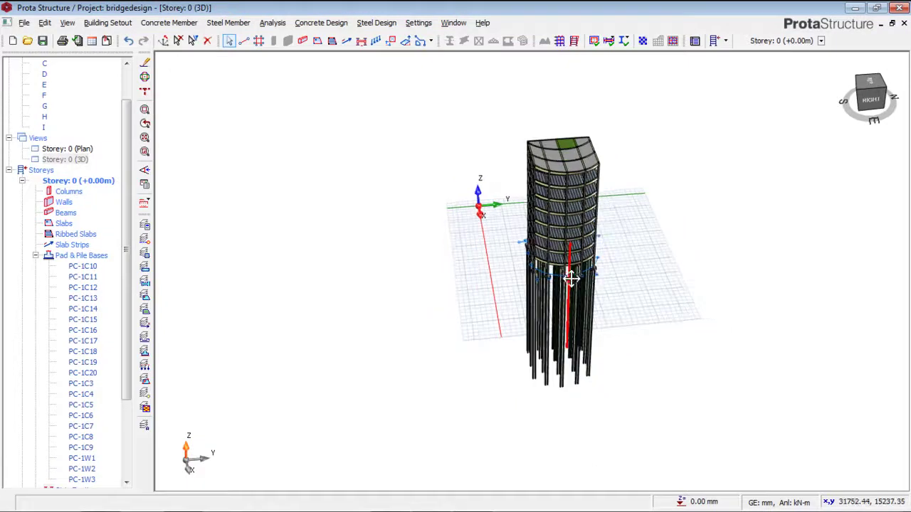
middle_drag(569, 283, 525, 258)
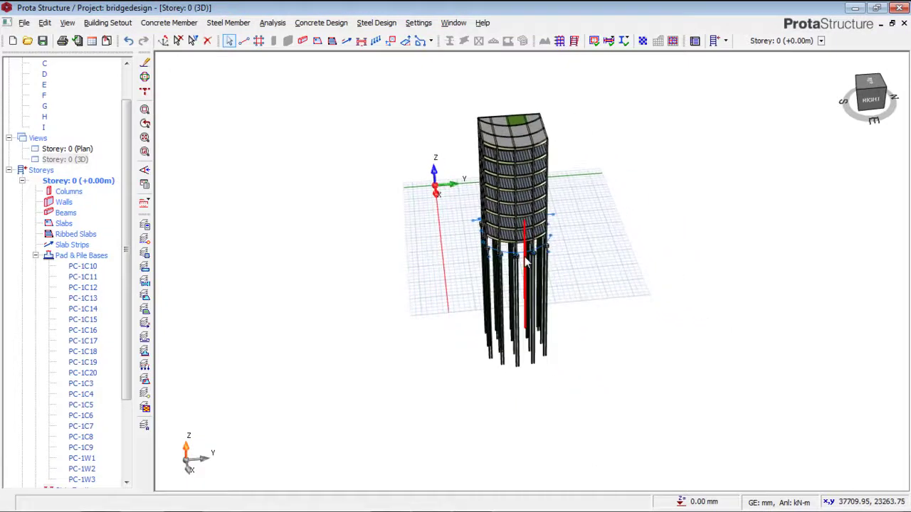
scroll(525, 249, up, 1)
scroll(525, 243, up, 2)
scroll(525, 243, down, 2)
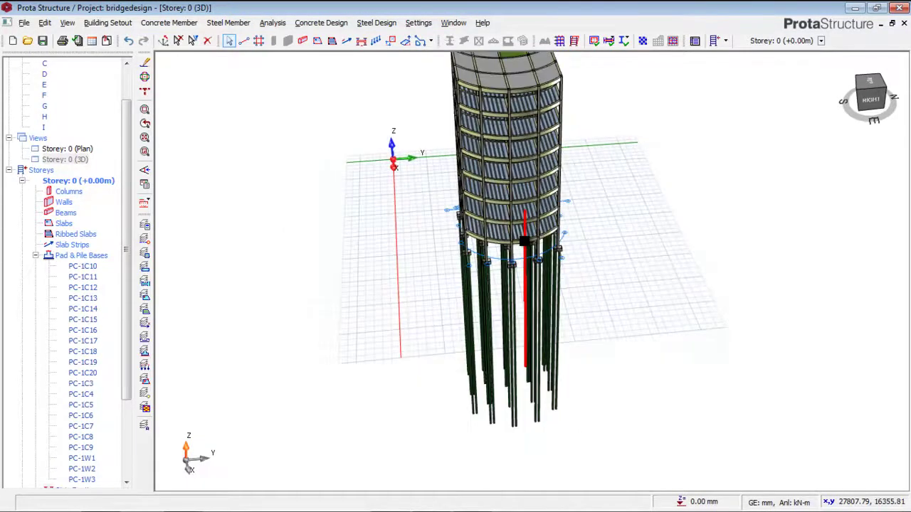
scroll(524, 244, down, 1)
middle_drag(525, 243, 518, 252)
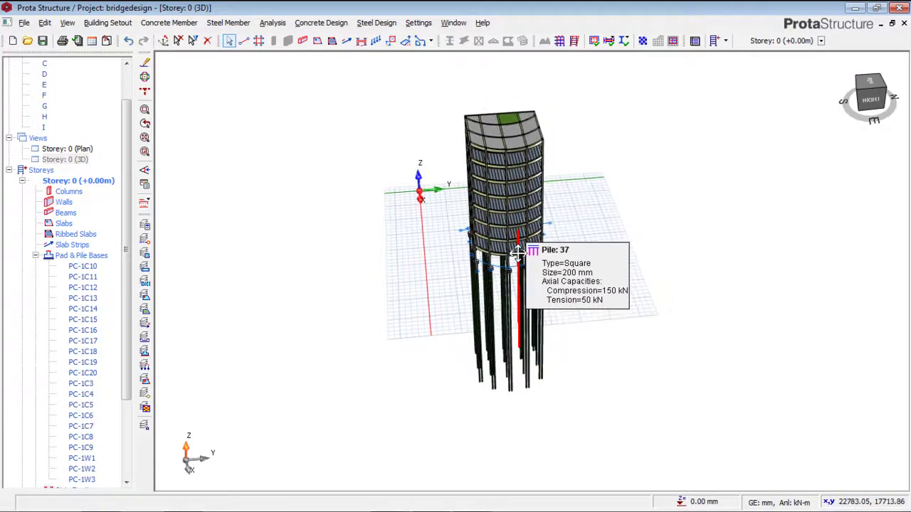